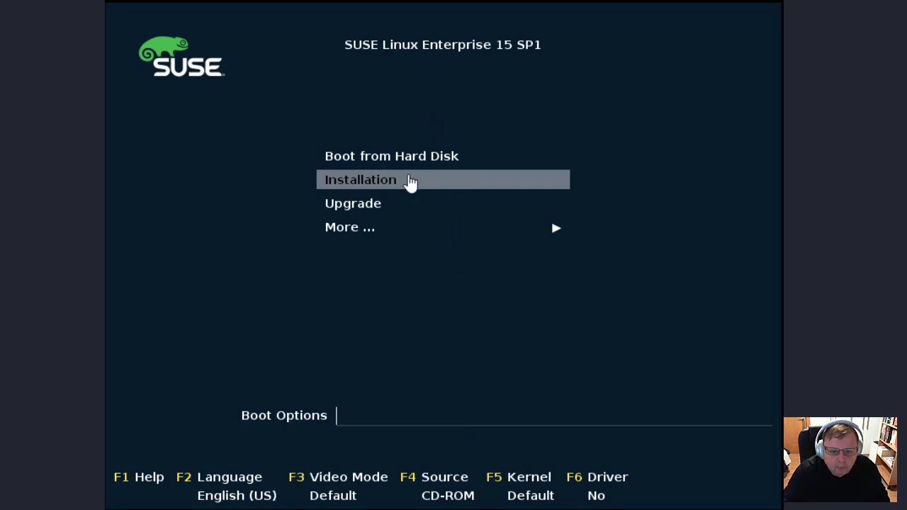
# Step: Start the installation and select SUSE Linux Enterprise Server 15 SP1 as the product to install
pyautogui.press('Return')
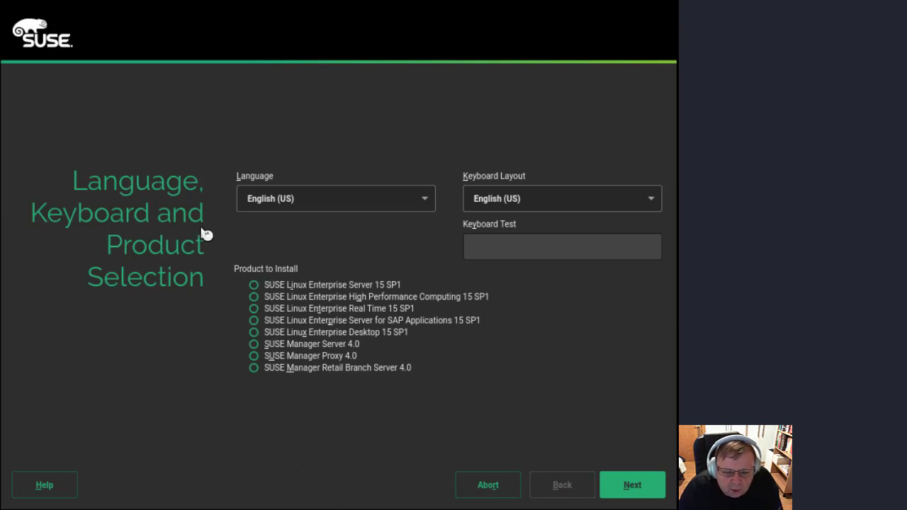
pyautogui.click(255, 286)
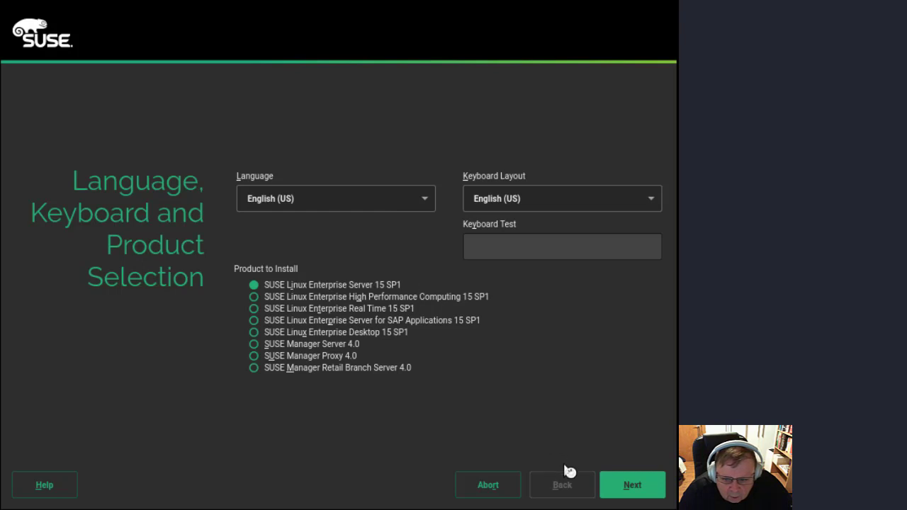
pyautogui.click(633, 486)
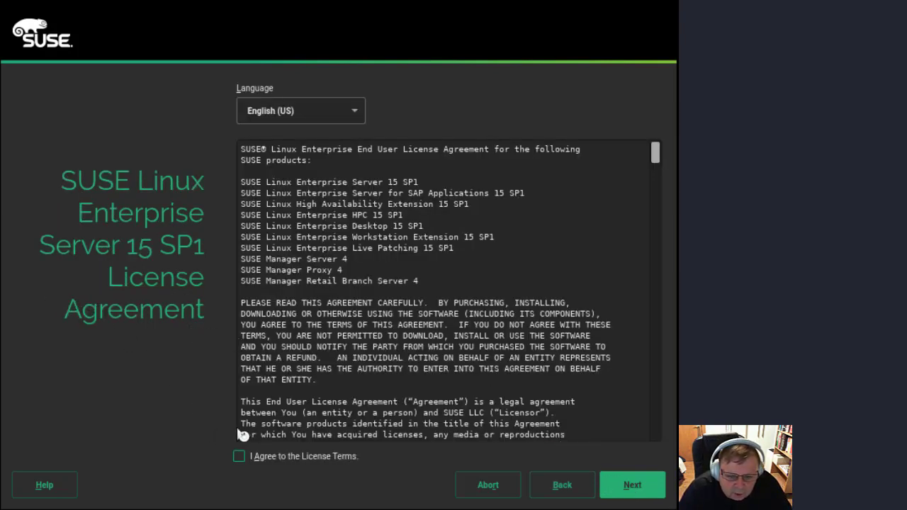
# Step: Agree to the SUSE Linux Enterprise Server license terms and fill in the registration e-mail address
pyautogui.click(239, 459)
pyautogui.click(621, 496)
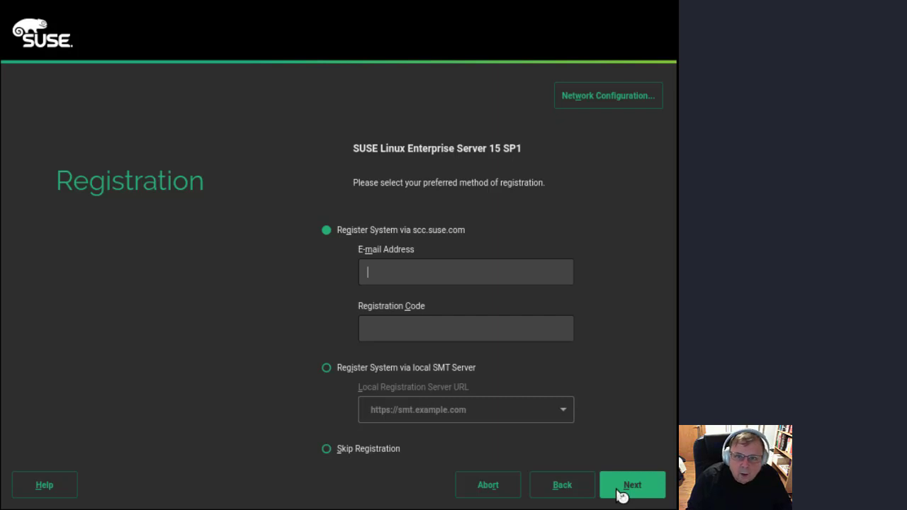
pyautogui.write('ala')
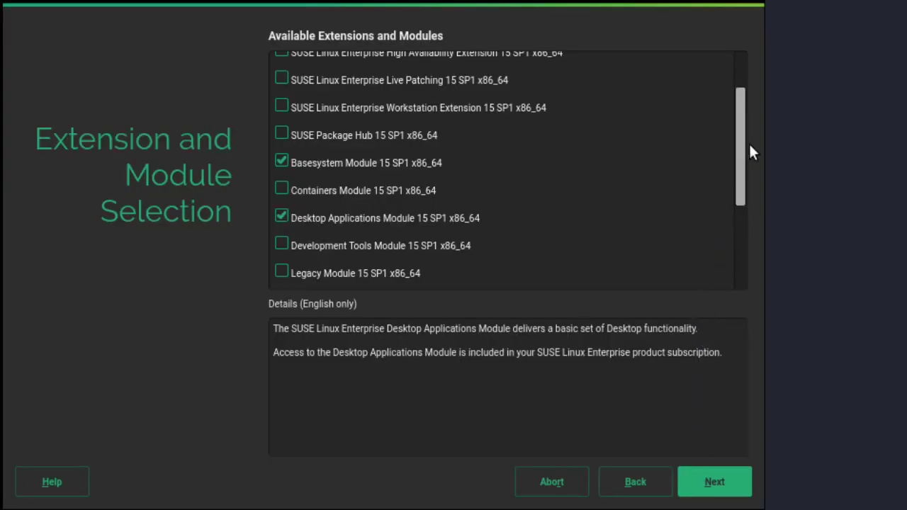
# Step: Add SUSE Enterprise Storage 6 and the Development Tools Module to the extensions and modules to install
pyautogui.moveTo(741, 117); pyautogui.dragTo(749, 71)
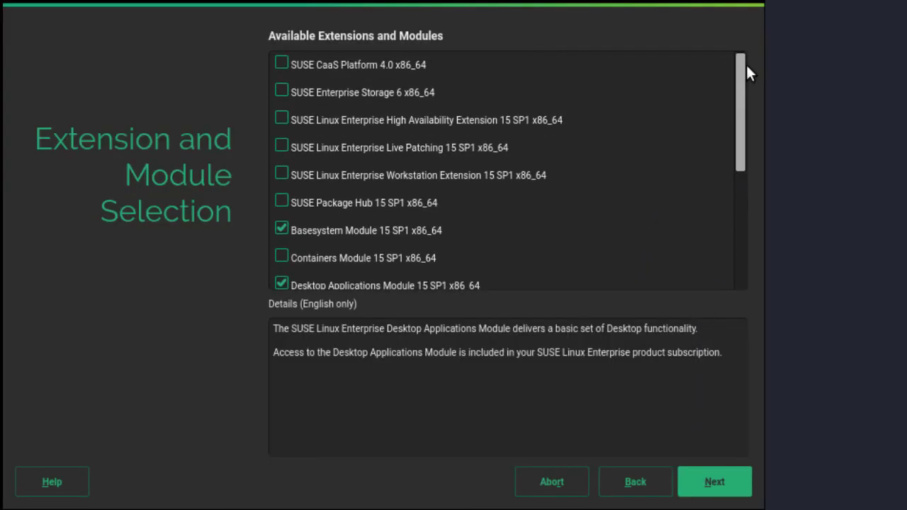
pyautogui.click(281, 92)
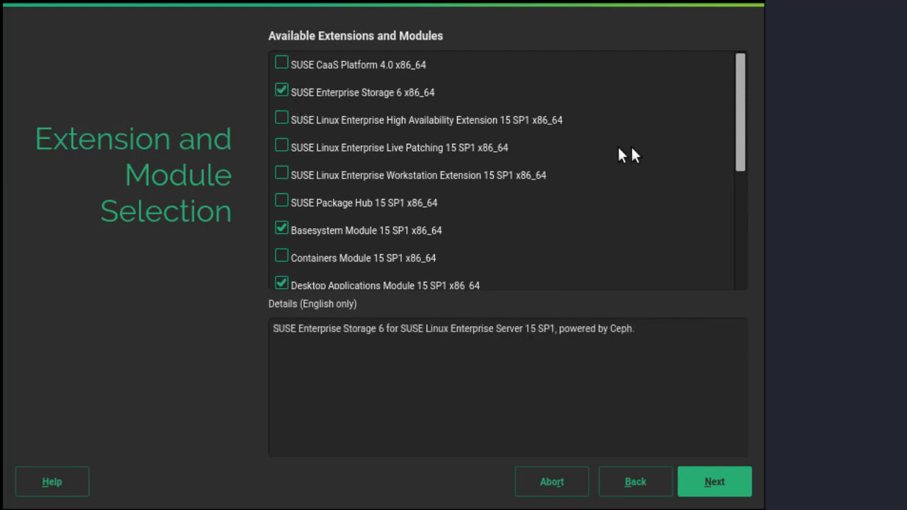
pyautogui.moveTo(734, 156); pyautogui.dragTo(734, 180)
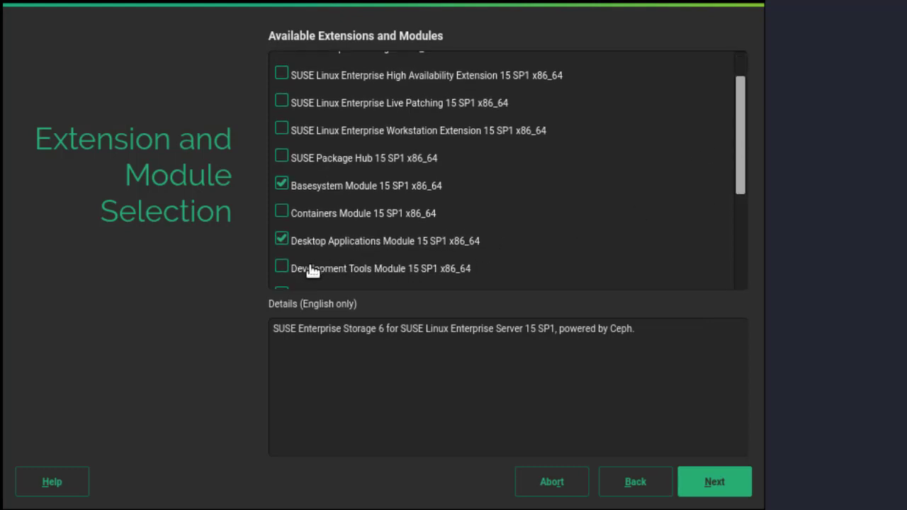
pyautogui.click(278, 272)
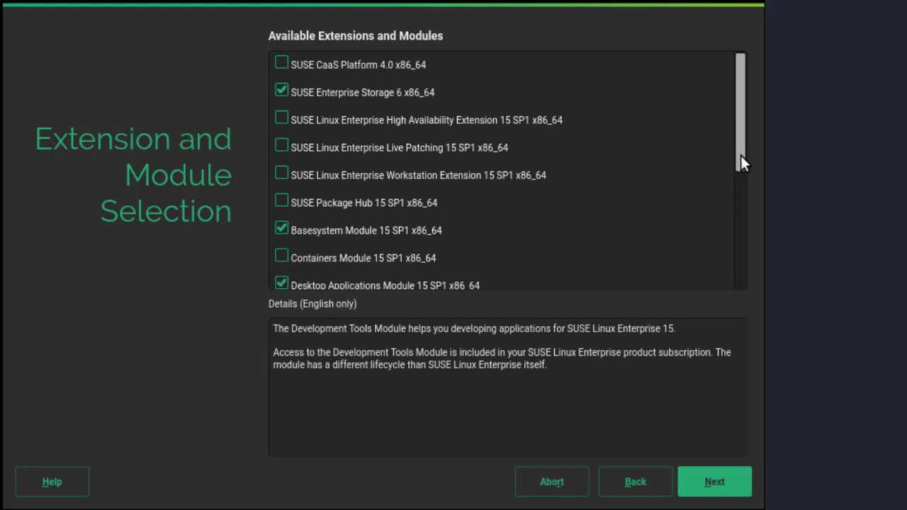
pyautogui.moveTo(741, 158); pyautogui.dragTo(749, 200)
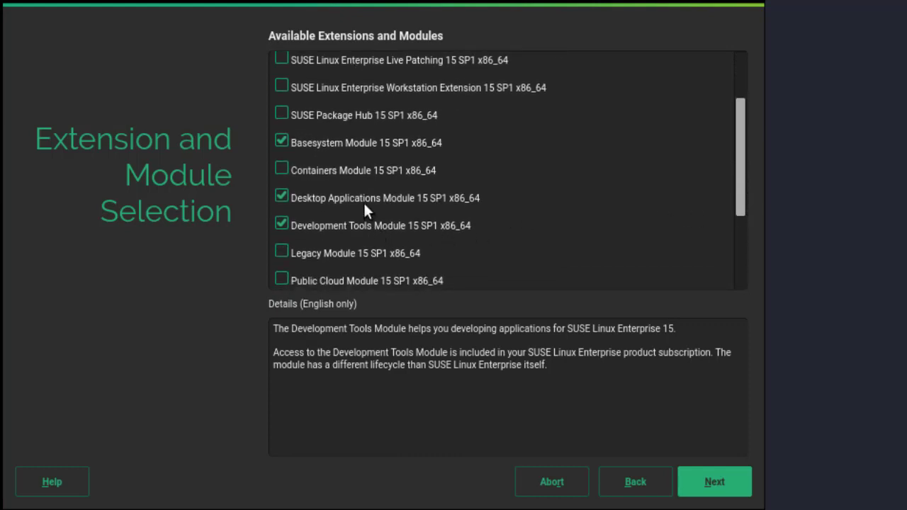
pyautogui.moveTo(740, 199); pyautogui.dragTo(758, 116)
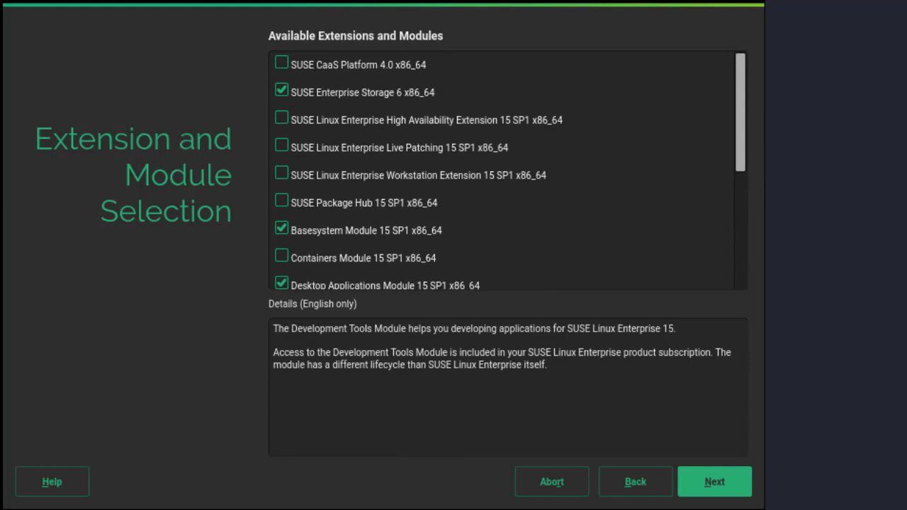
# Step: Confirm the module selection and agree to the SUSE Enterprise Storage 6 license terms
pyautogui.click(717, 483)
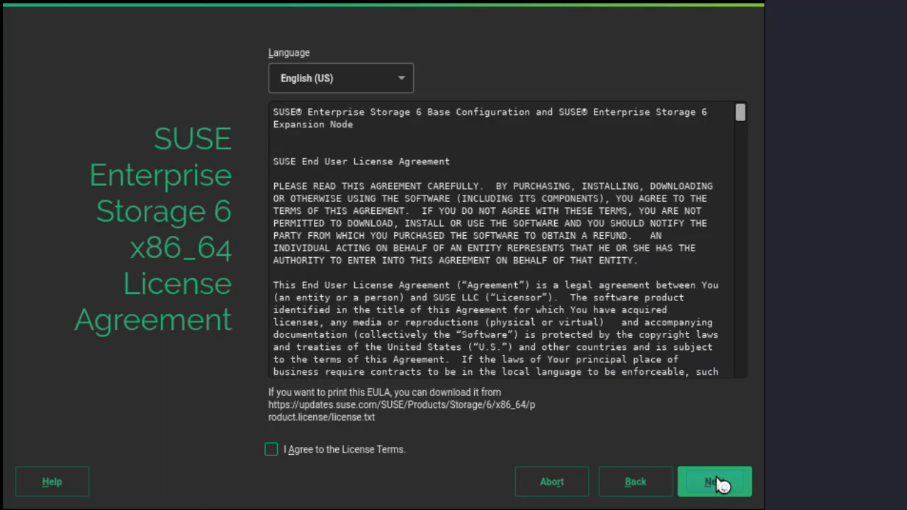
pyautogui.click(266, 445)
pyautogui.click(701, 482)
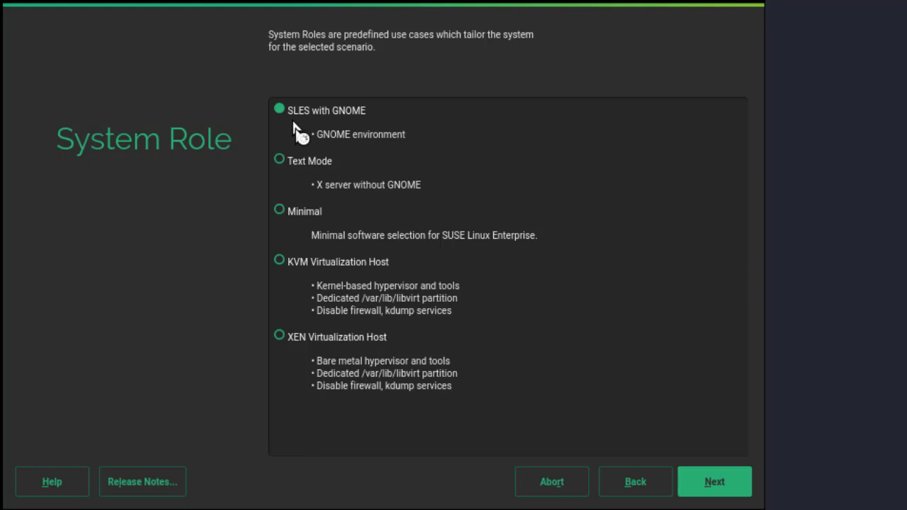
# Step: Accept the defaults: the SLES with GNOME system role, the suggested partitioning, and the USA Eastern (New York) time zone
pyautogui.click(706, 482)
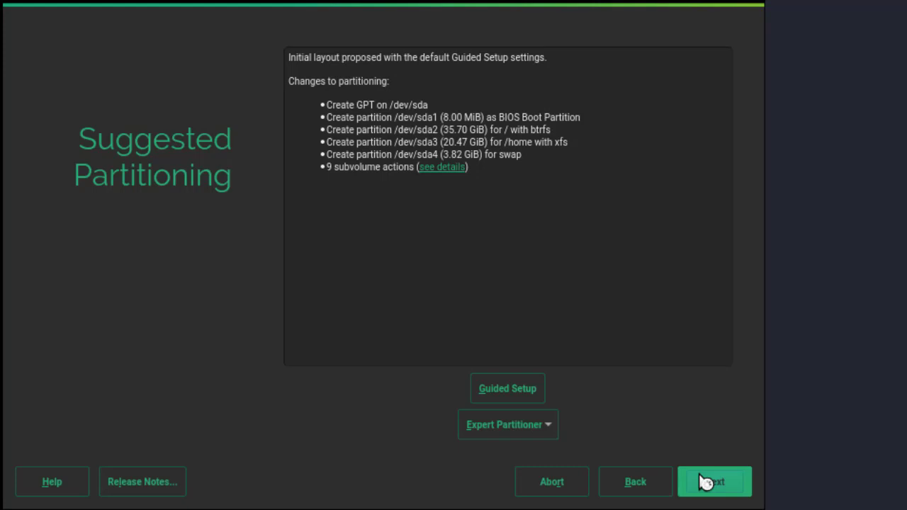
pyautogui.click(711, 484)
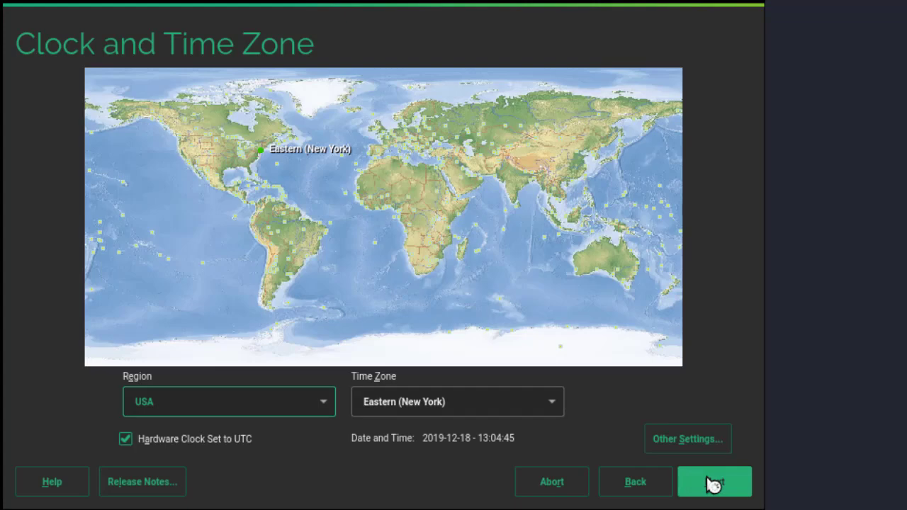
pyautogui.click(714, 482)
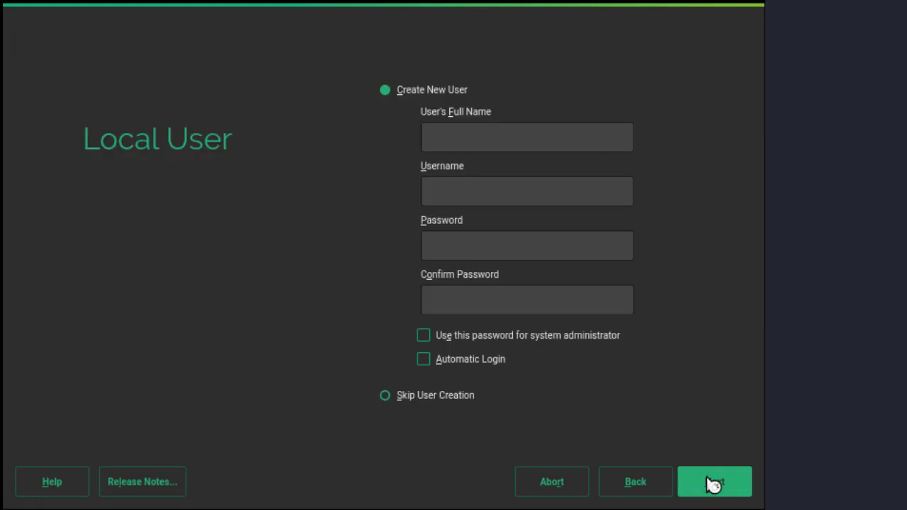
# Step: Give the new local user the full name Ceph User and the username cephuser
pyautogui.write('Ceph User')
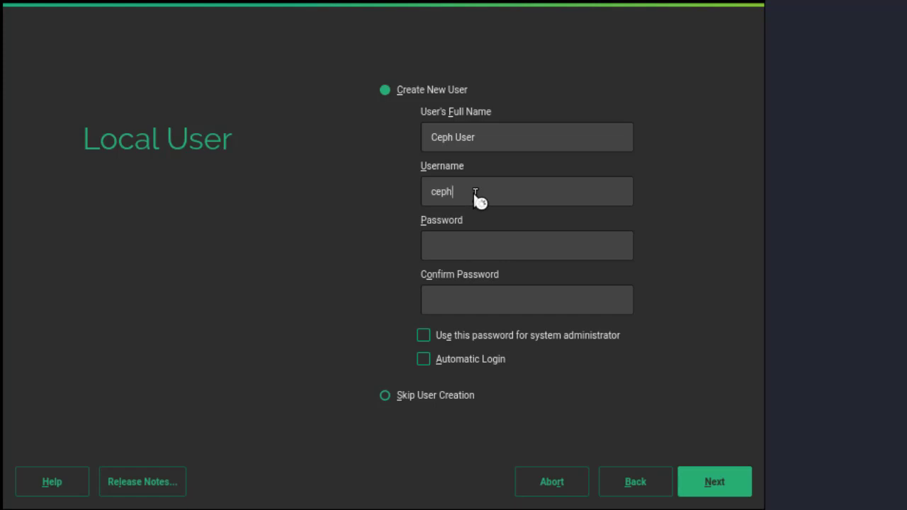
pyautogui.write('user')
# Step: Enter and confirm the local user's password, and use it for the system administrator as well
pyautogui.click(480, 245)
pyautogui.write('************')
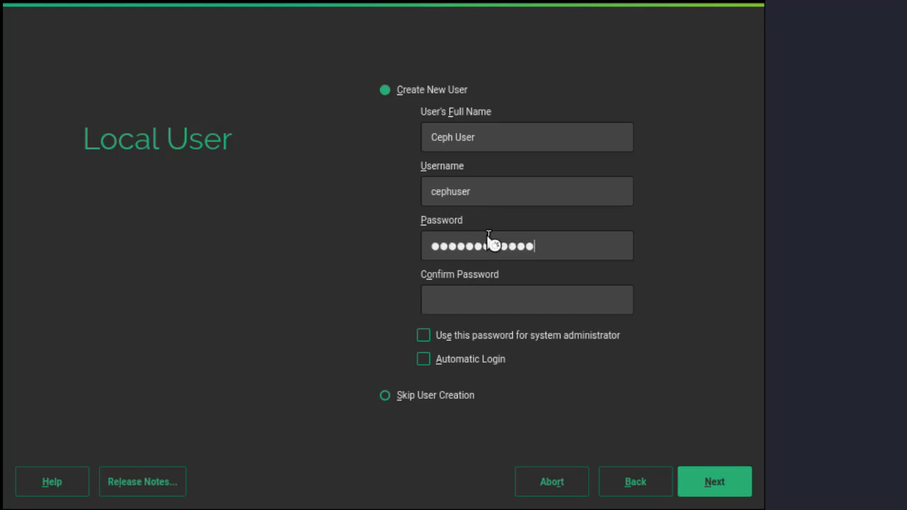
pyautogui.click(499, 290)
pyautogui.write('*************')
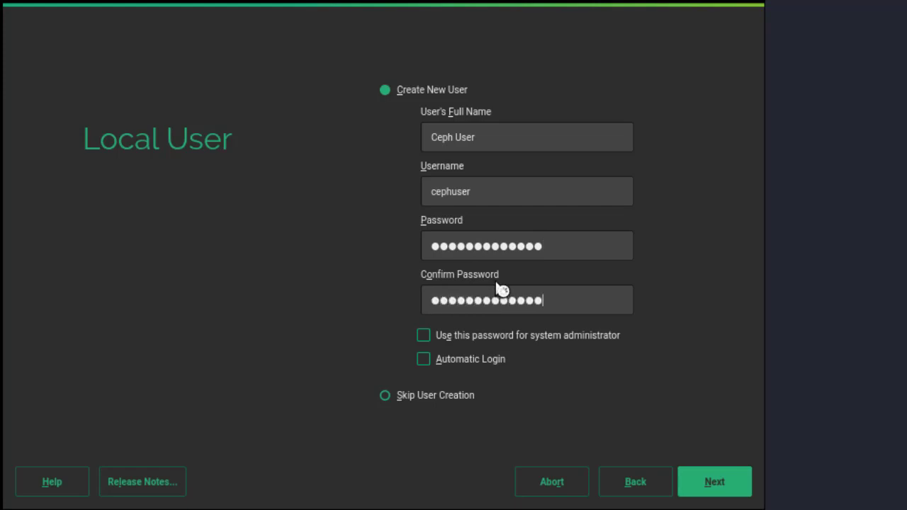
pyautogui.click(425, 335)
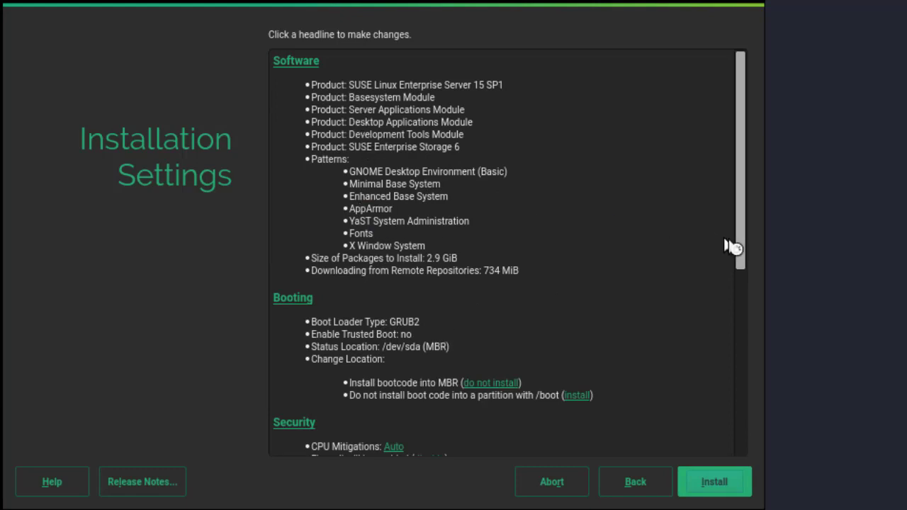
# Step: In the network configuration, replace the hostname linux with one beginning with suse00xelsysio
pyautogui.moveTo(744, 249); pyautogui.dragTo(756, 462)
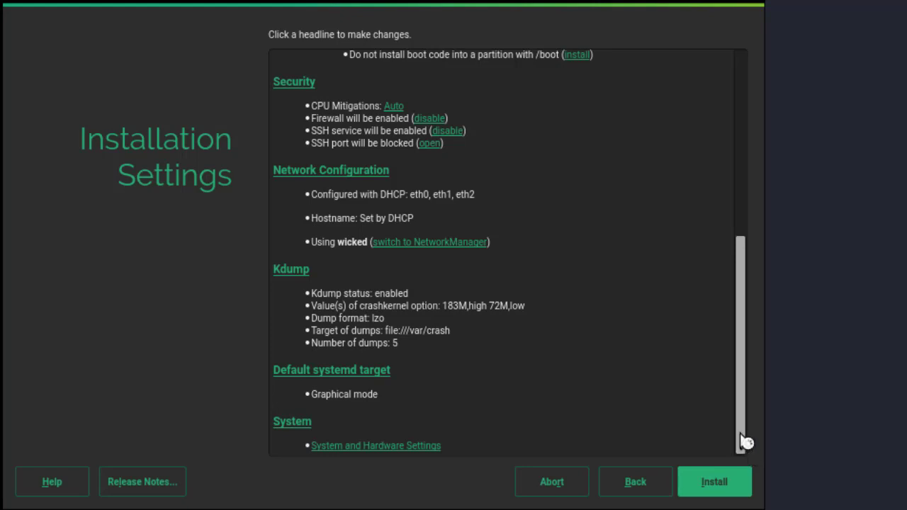
pyautogui.click(354, 174)
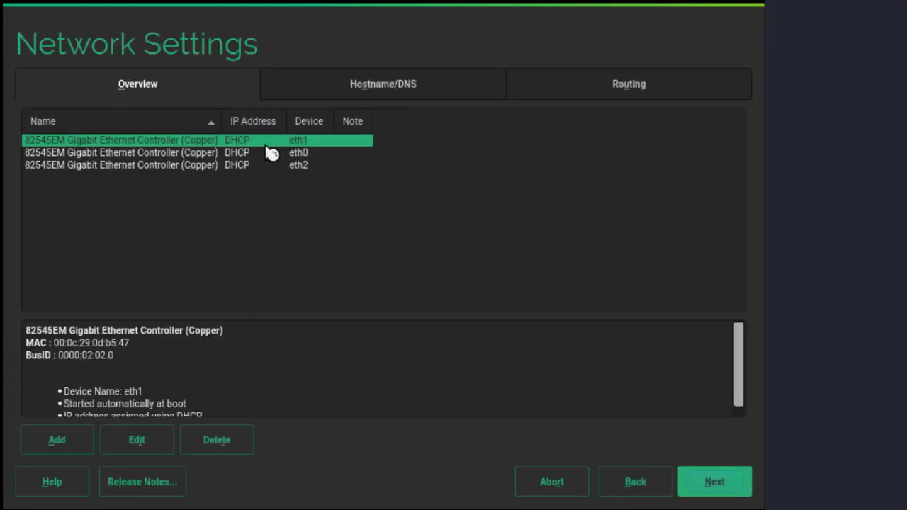
pyautogui.click(238, 153)
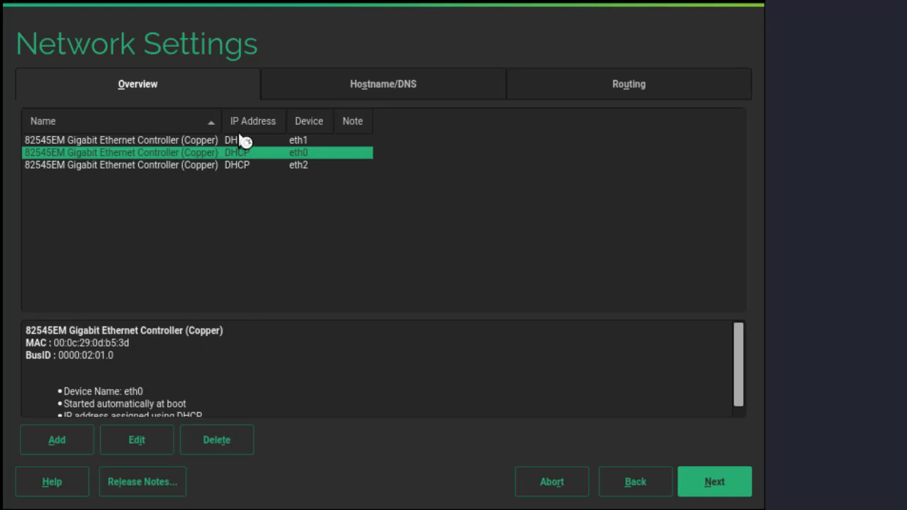
pyautogui.click(365, 88)
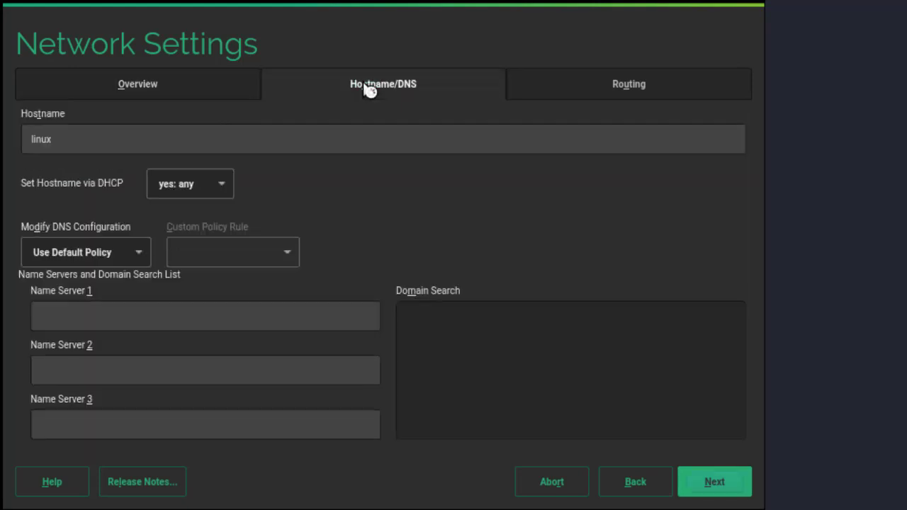
pyautogui.click(87, 135)
pyautogui.press('BackSpace')
pyautogui.press('BackSpace')
pyautogui.press('BackSpace')
pyautogui.press('BackSpace')
pyautogui.press('BackSpace')
pyautogui.write('suse00xnets')
# Step: Assign eth1 the static IP address 10.10.16.100 with subnet mask 24 for the Ceph public network
pyautogui.click(176, 84)
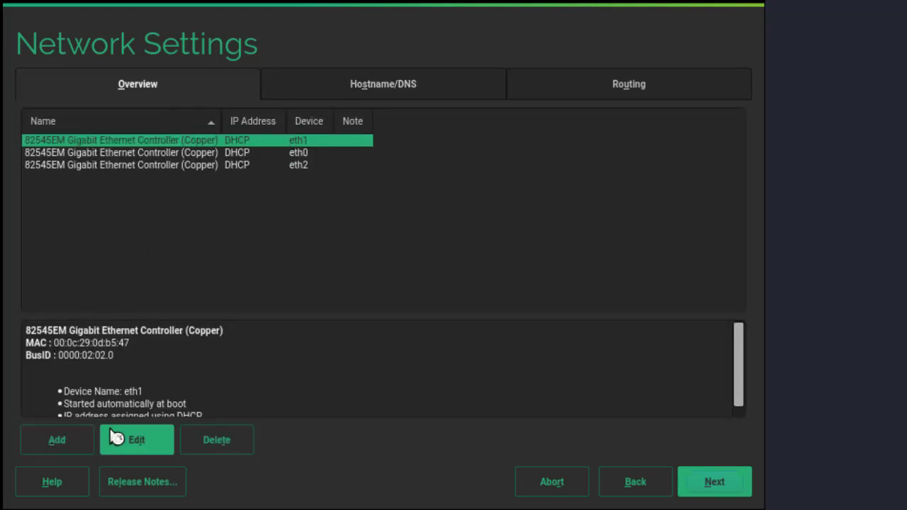
pyautogui.click(134, 440)
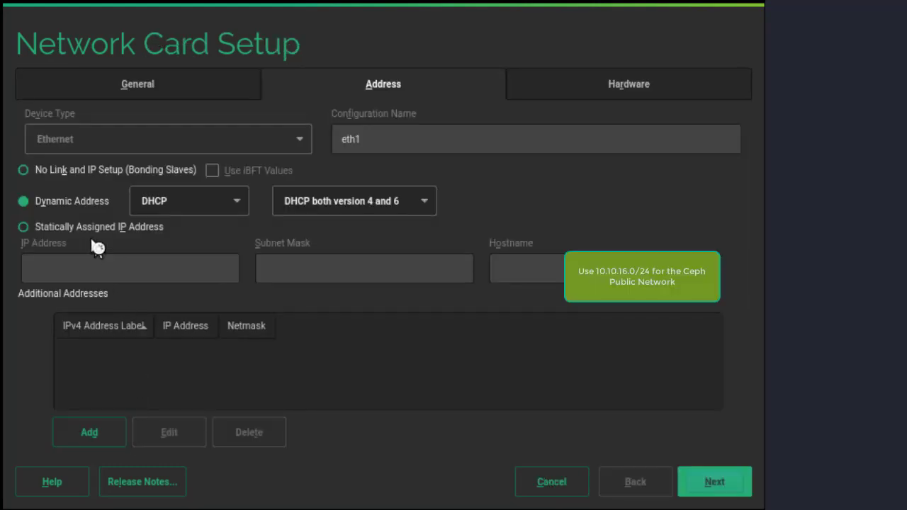
pyautogui.click(25, 228)
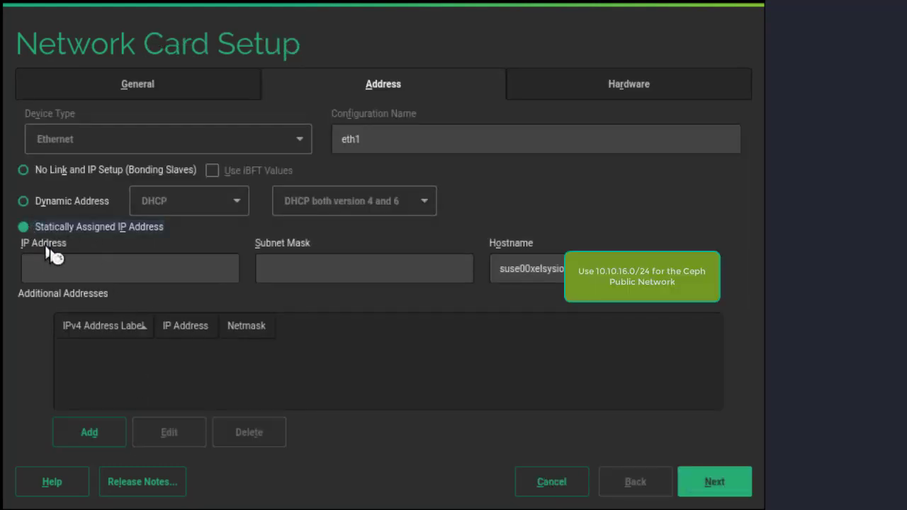
pyautogui.click(67, 272)
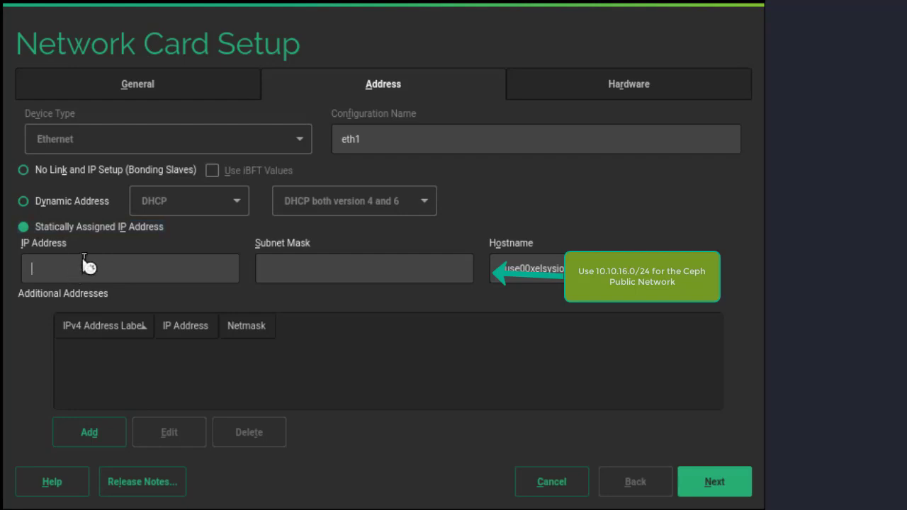
pyautogui.write('10.10.16.10')
pyautogui.click(334, 270)
pyautogui.write('24')
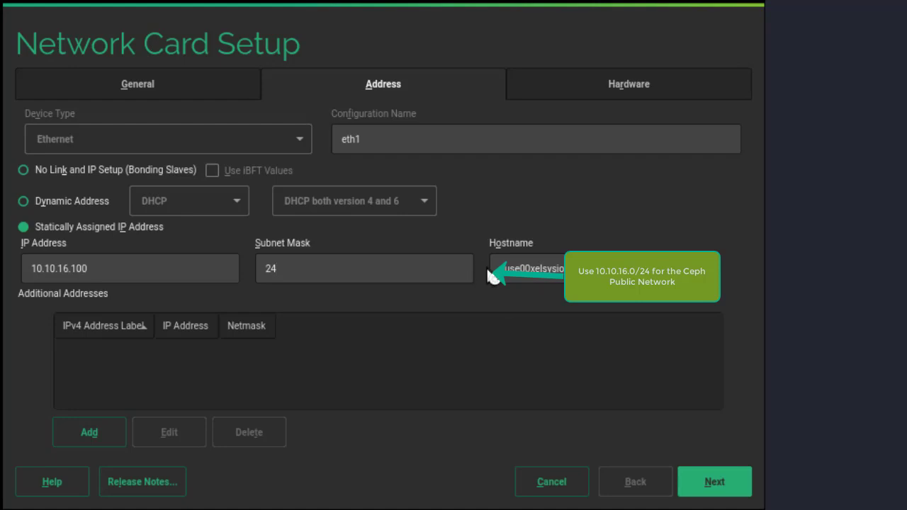
pyautogui.click(717, 488)
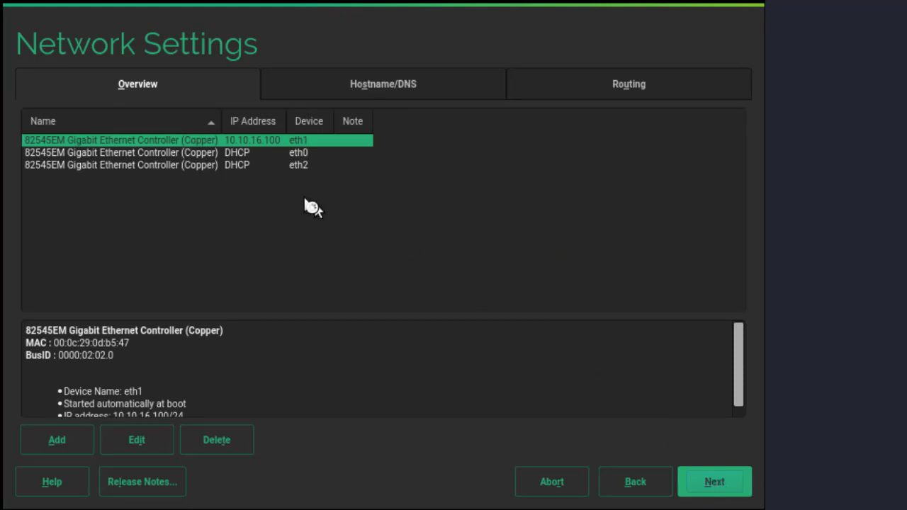
# Step: Assign eth2 the static IP address 10.10.17.100 with subnet mask 24, and finish the network settings
pyautogui.click(226, 166)
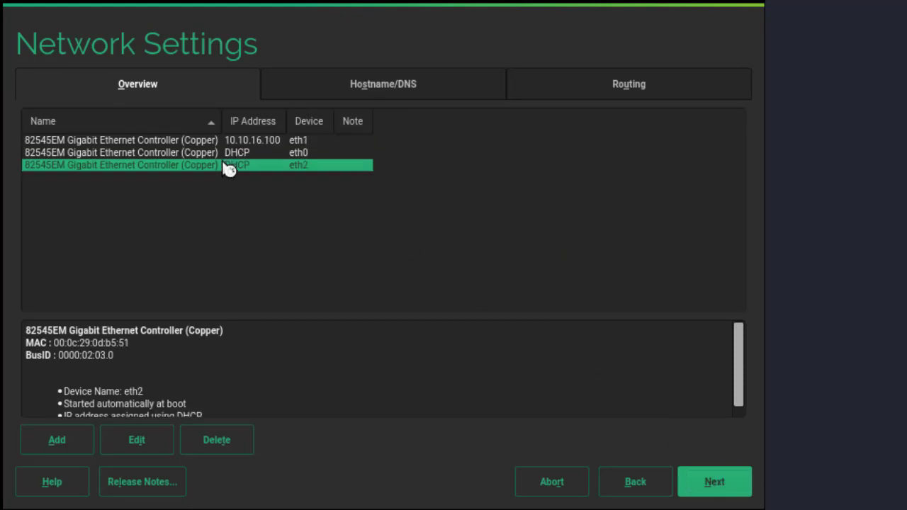
pyautogui.click(137, 445)
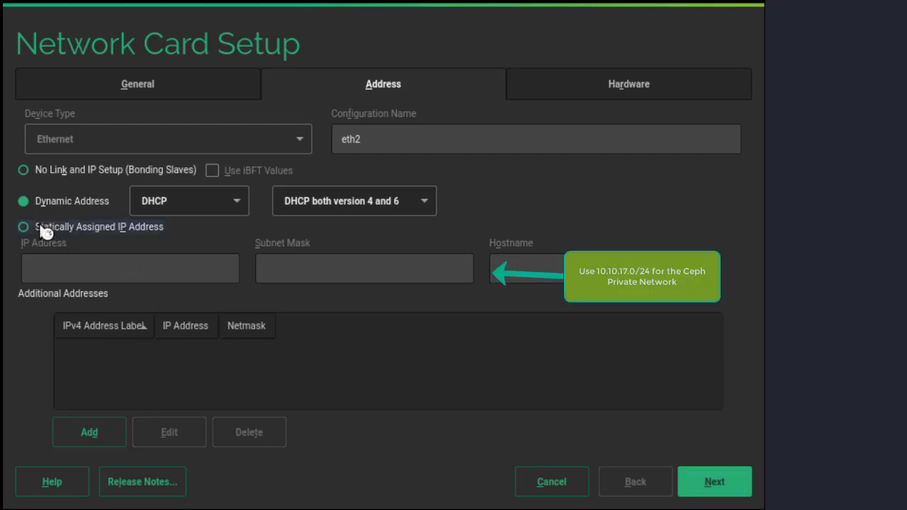
pyautogui.click(42, 229)
pyautogui.click(183, 268)
pyautogui.write('10')
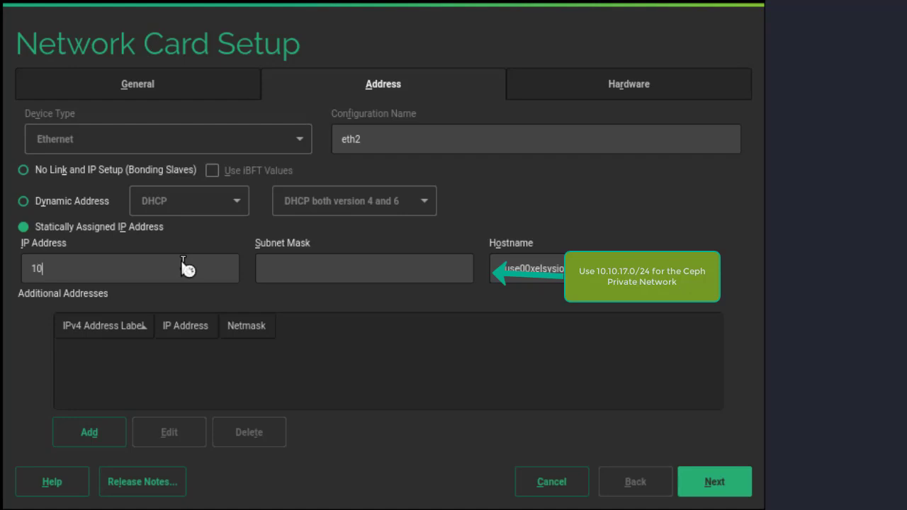
pyautogui.write('.10.17.100')
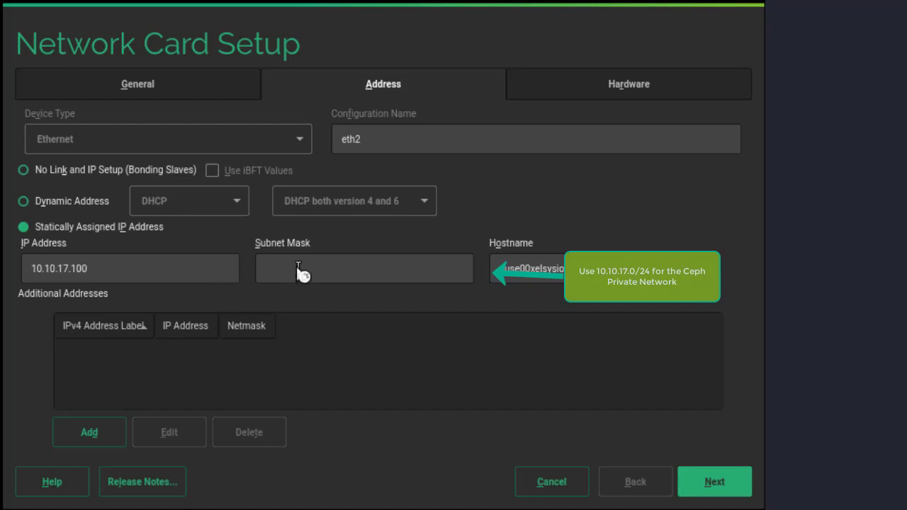
pyautogui.write('24')
pyautogui.click(720, 481)
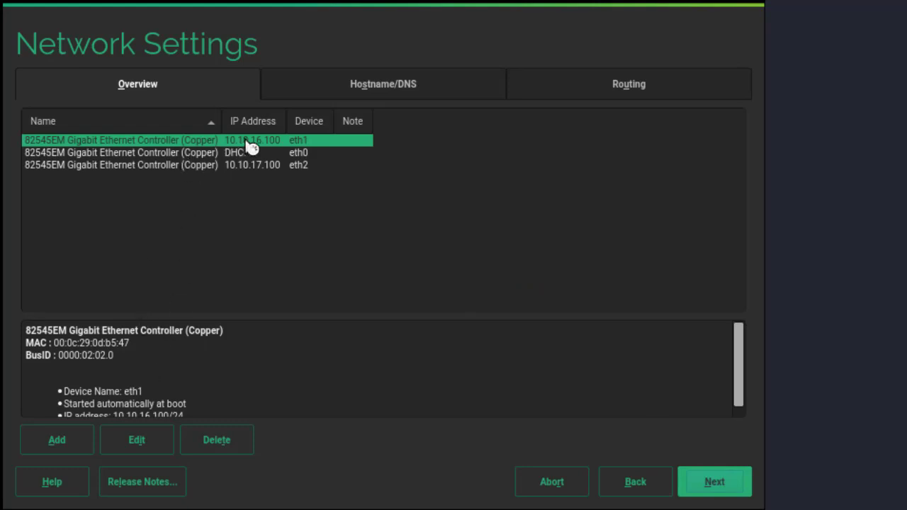
pyautogui.click(713, 481)
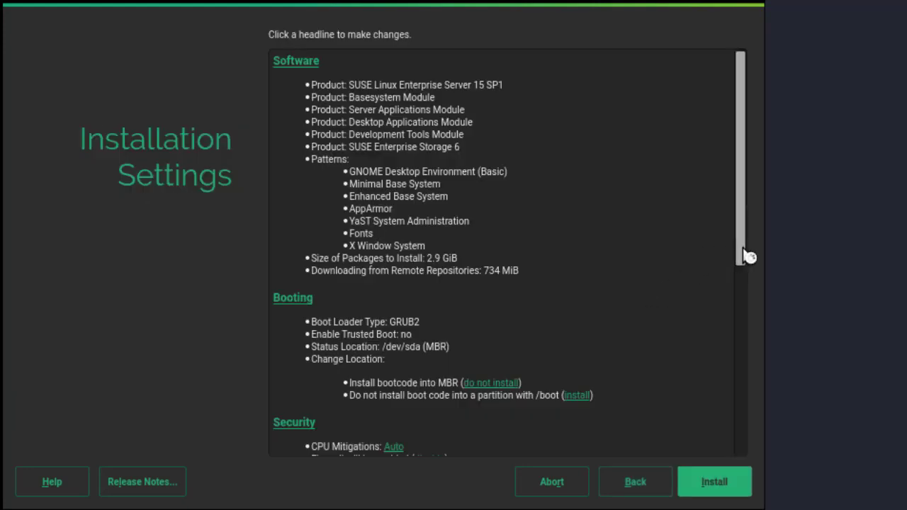
# Step: Disable the firewall in the installation settings, and start and confirm the installation
pyautogui.click(741, 314)
pyautogui.moveTo(742, 261); pyautogui.dragTo(743, 330)
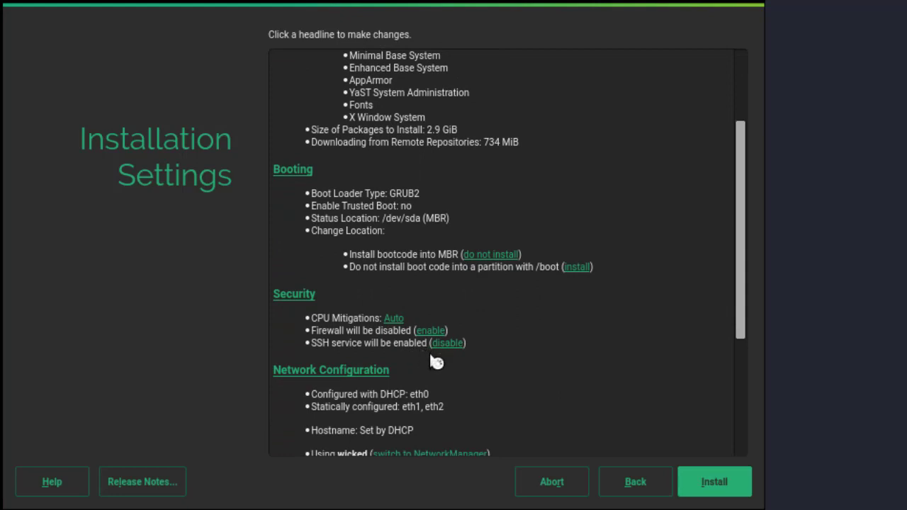
pyautogui.click(714, 483)
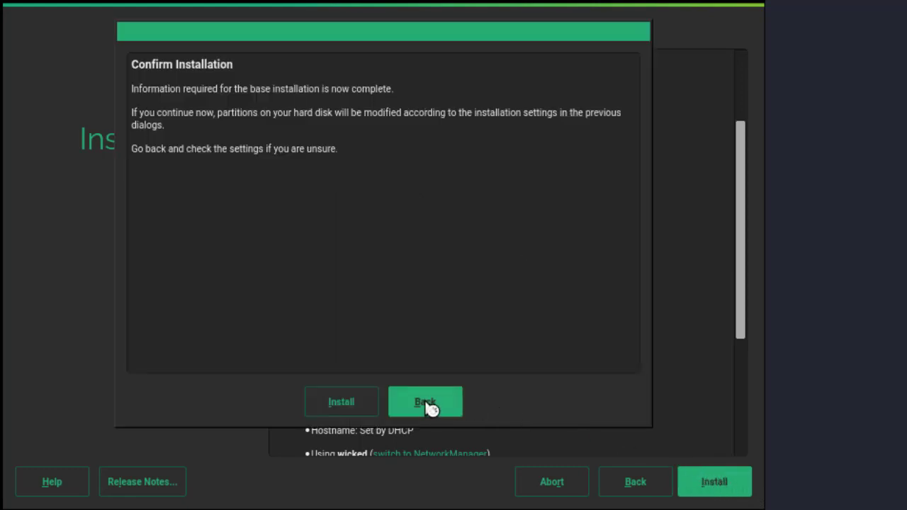
pyautogui.click(359, 406)
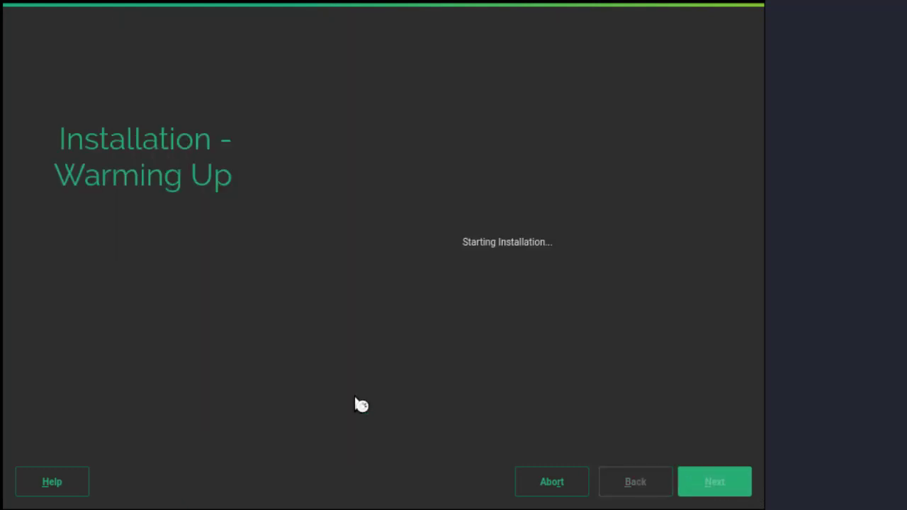